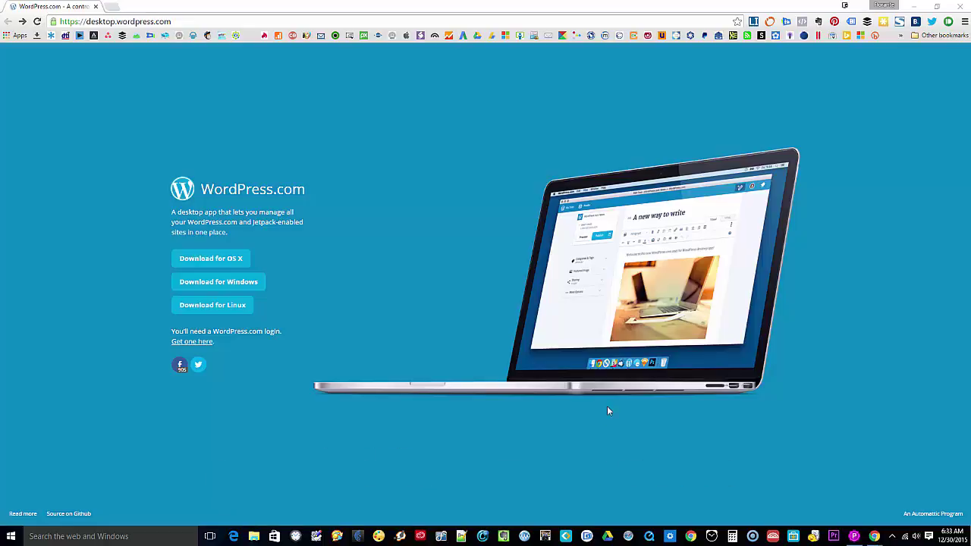
# - Download the Windows installer to the Desktop, install the WordPress.com app and launch it
pyautogui.click(188, 283)
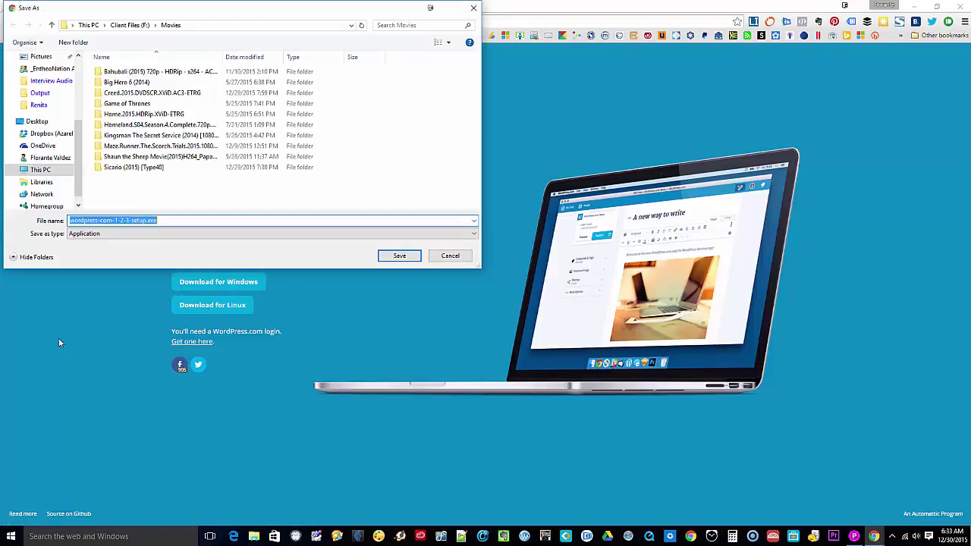
pyautogui.click(38, 122)
pyautogui.click(395, 256)
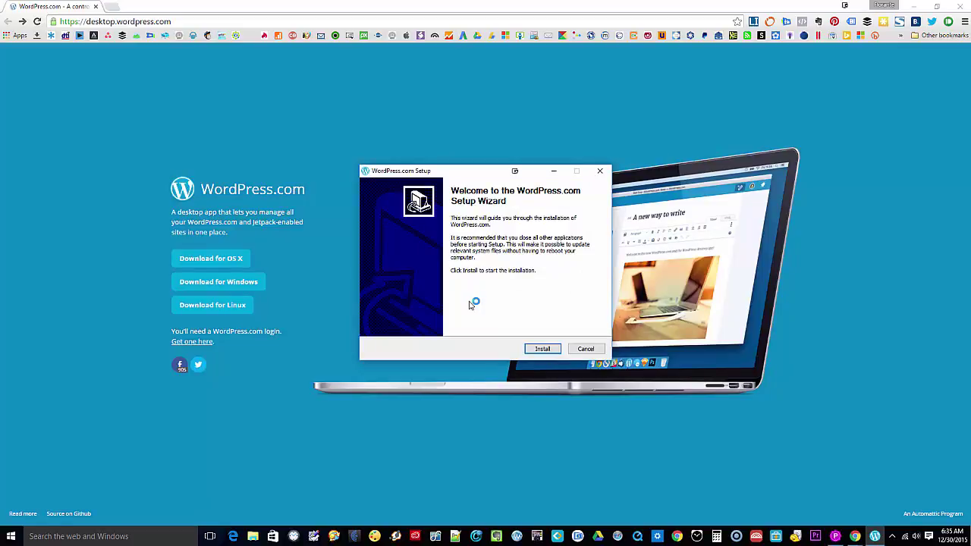
pyautogui.click(544, 350)
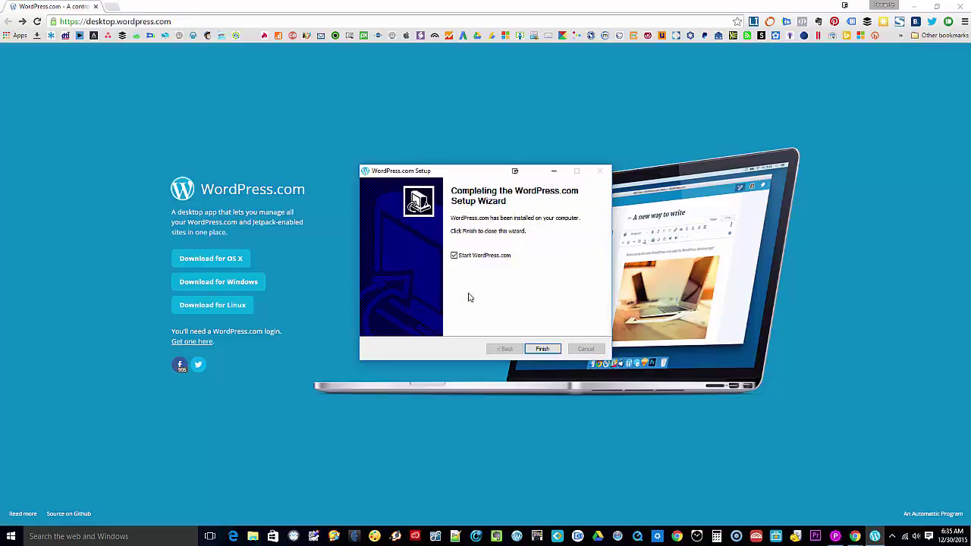
pyautogui.click(543, 350)
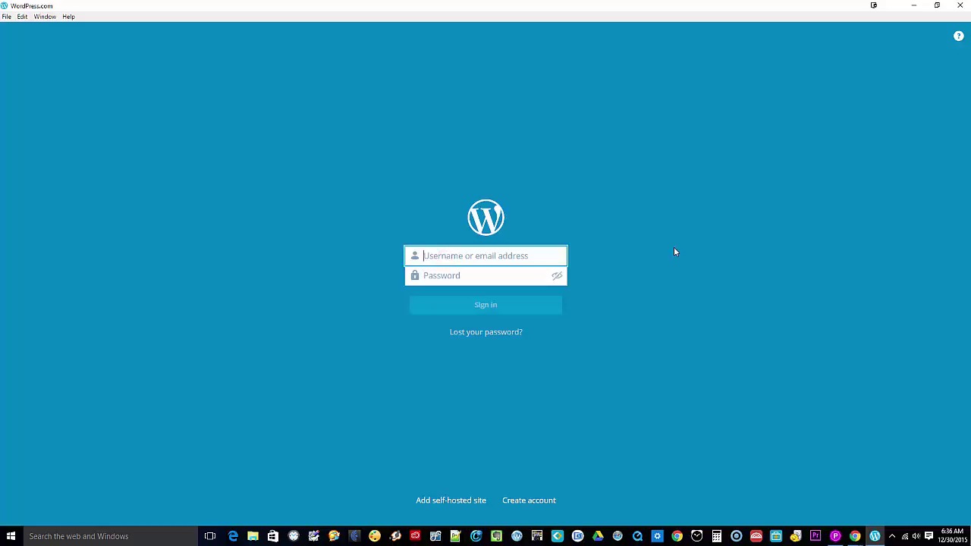
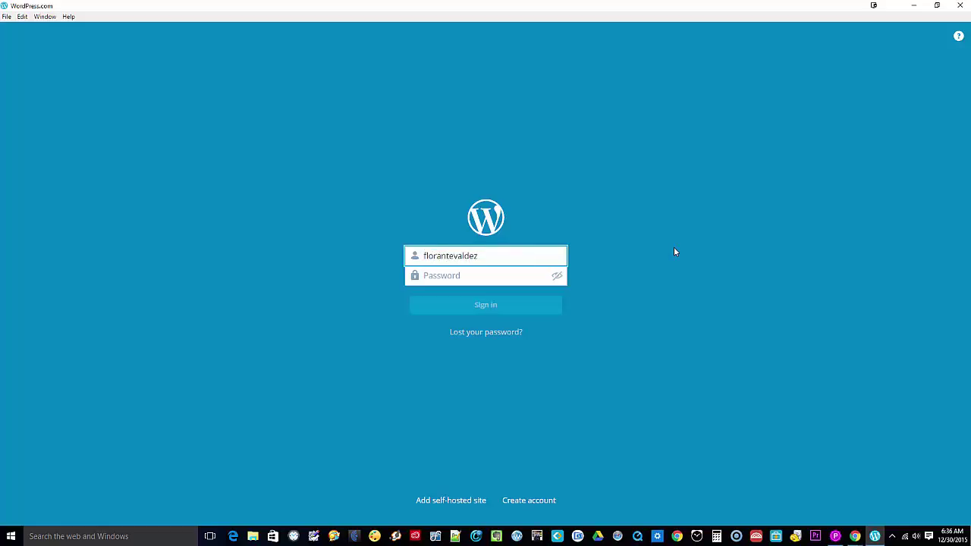
# - Sign in with the WordPress.com account's username and password
pyautogui.press('Tab')
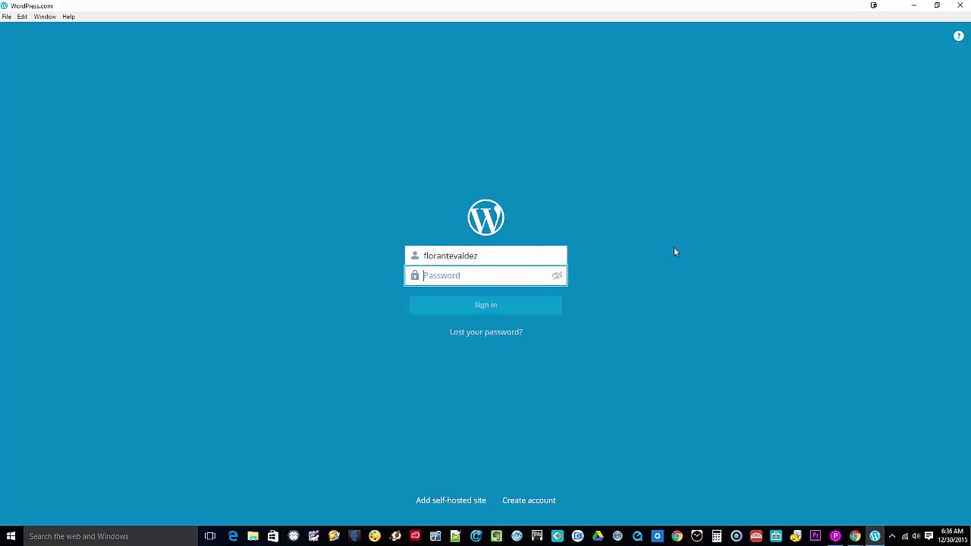
pyautogui.write('********')
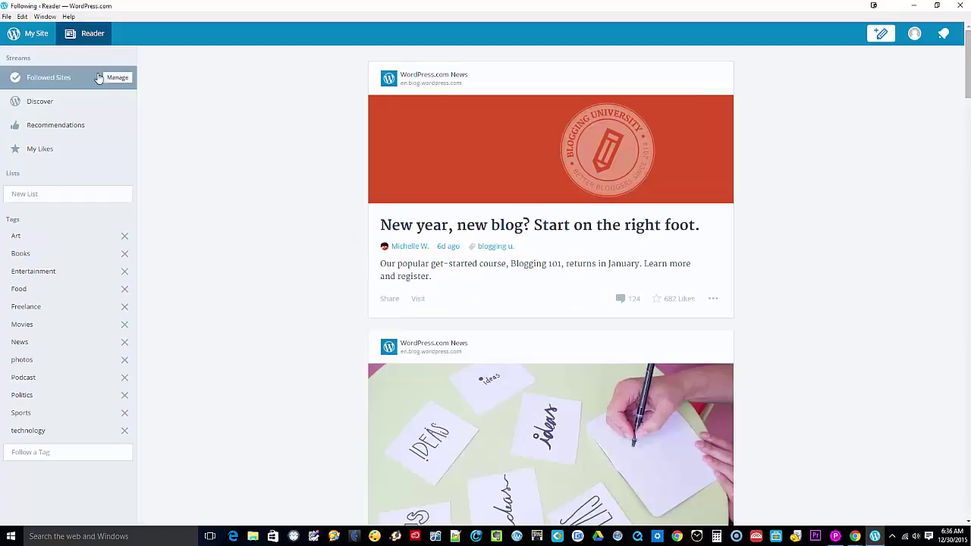
# - Open My Site to see All About Podcast's stats: 7 views, 5 visitors
pyautogui.click(34, 36)
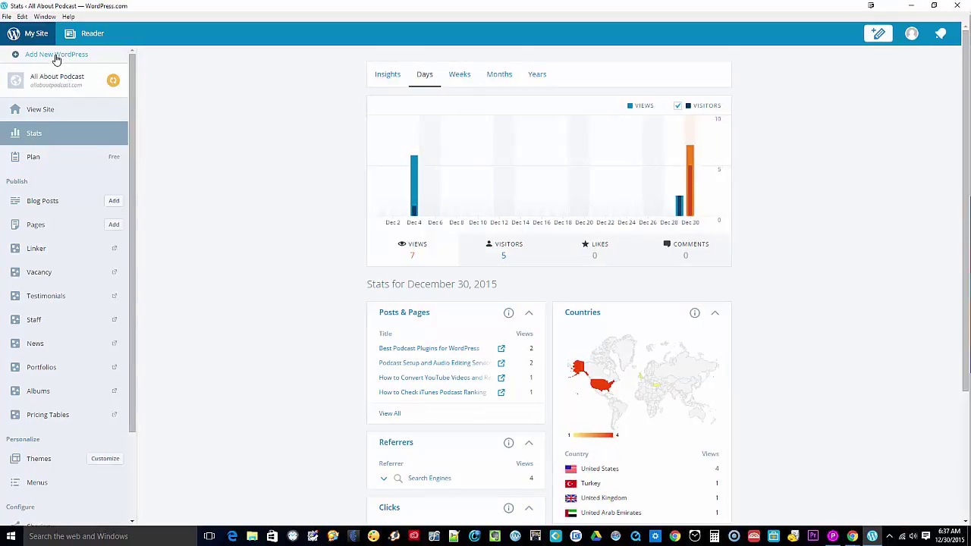
# - Start adding a new WordPress site with Boardwalk, then return to the Step 1 theme choices
pyautogui.click(55, 60)
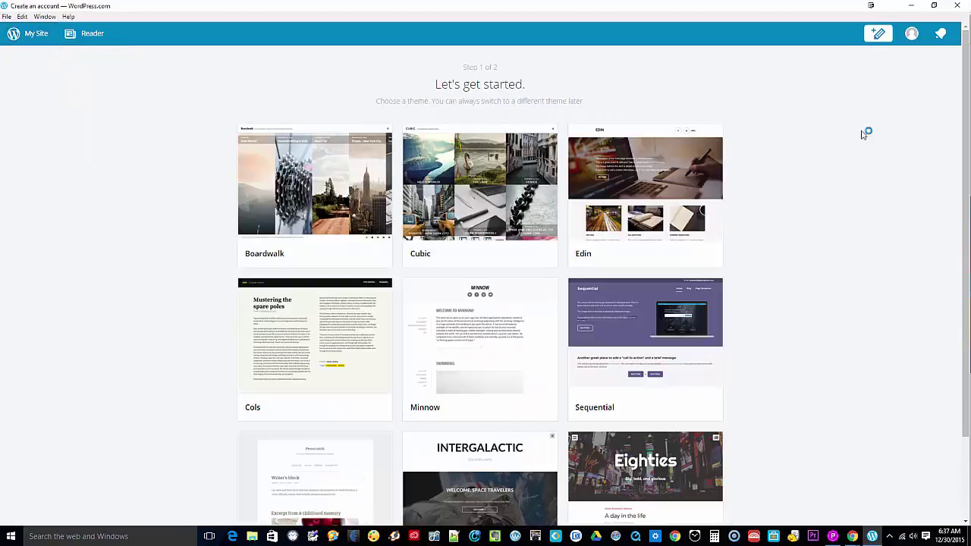
pyautogui.click(279, 151)
pyautogui.click(413, 146)
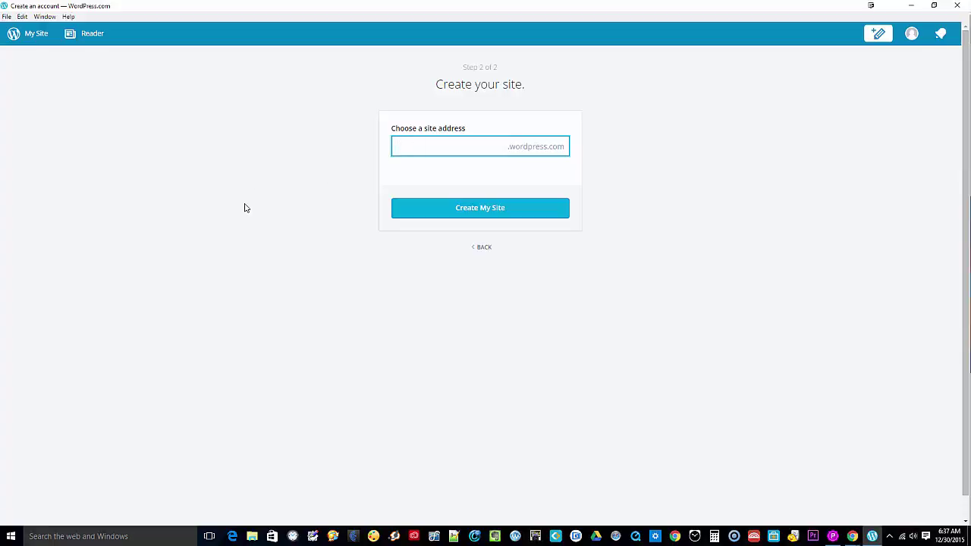
pyautogui.click(484, 248)
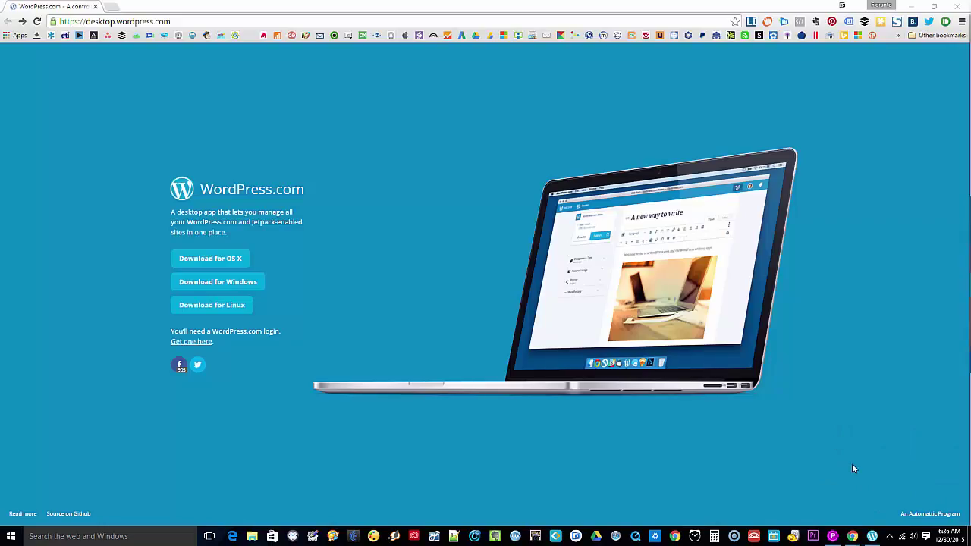
# - On the Add Plugins page in Chrome, install Jetpack by WordPress.com 3.8.2
pyautogui.moveTo(853, 538)
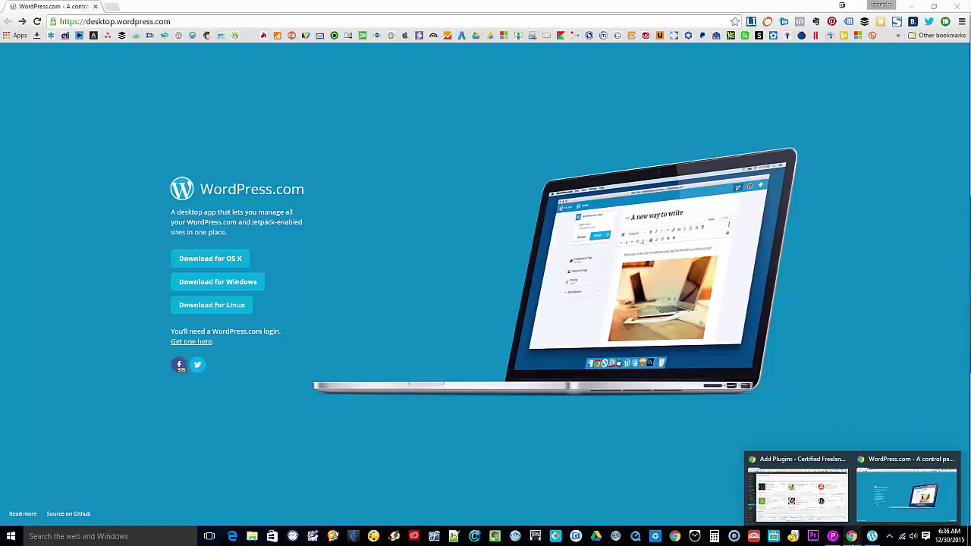
pyautogui.click(831, 515)
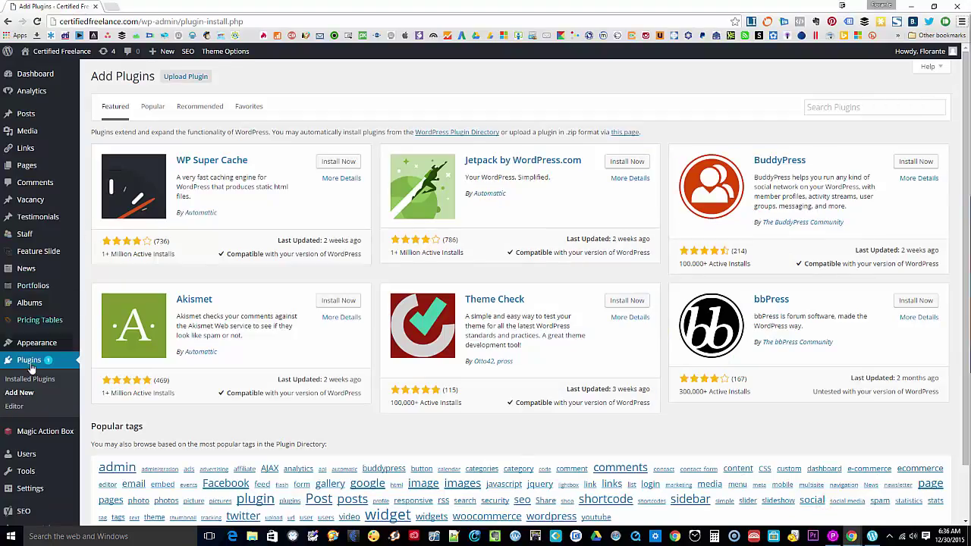
pyautogui.moveTo(51, 60)
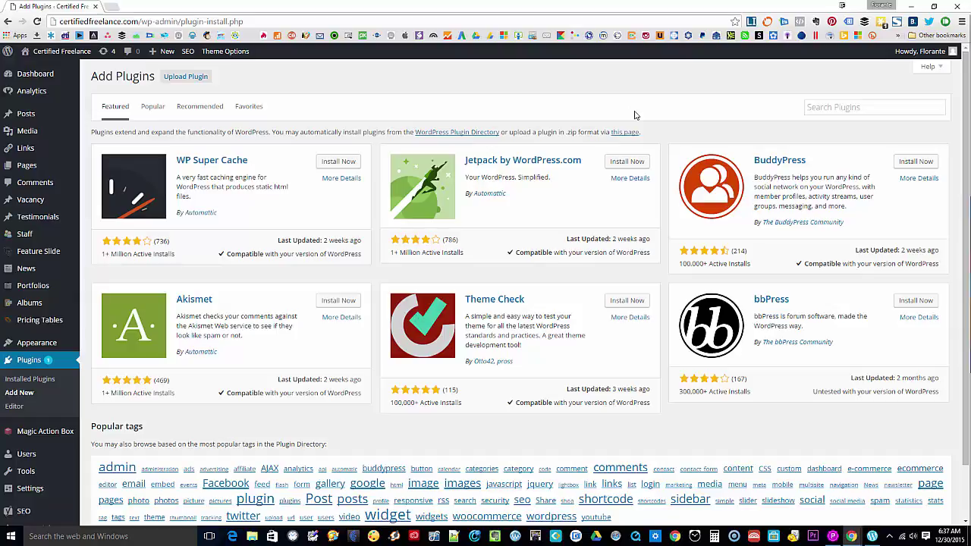
pyautogui.click(624, 162)
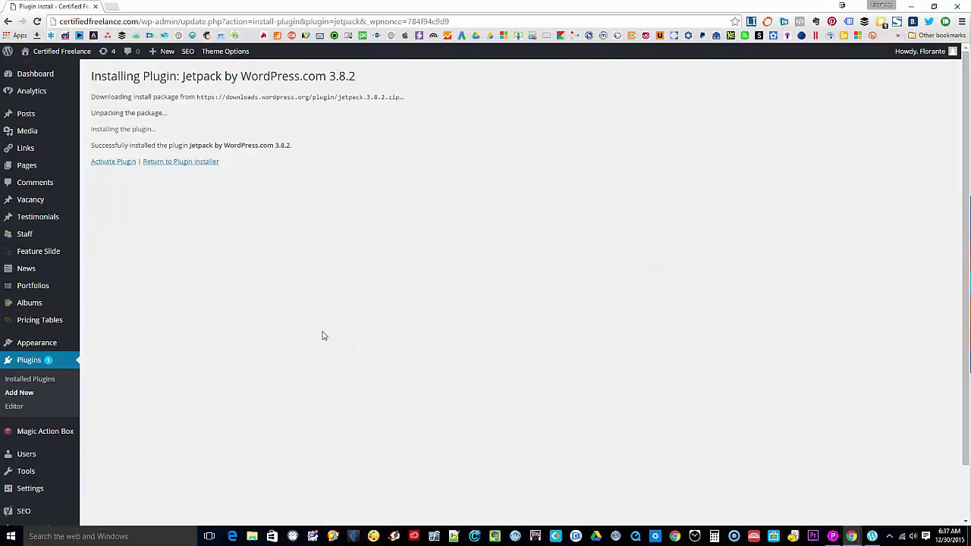
pyautogui.click(267, 329)
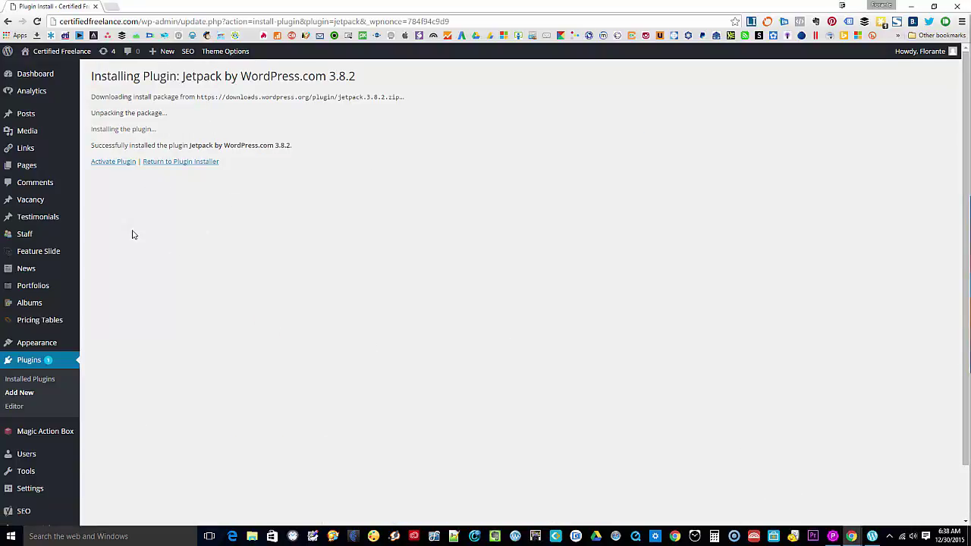
# - Activate the Jetpack plugin and start its Connect to WordPress.com flow
pyautogui.click(114, 164)
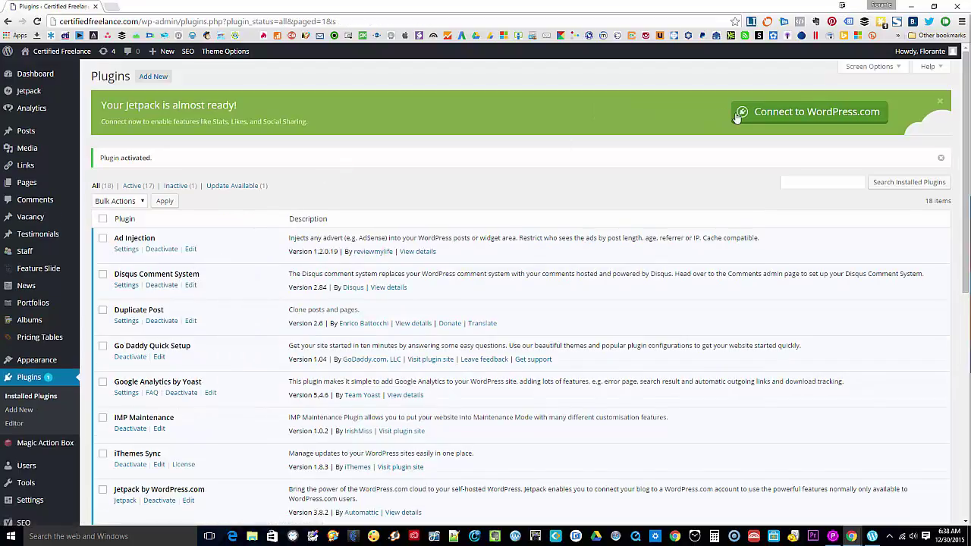
pyautogui.click(755, 116)
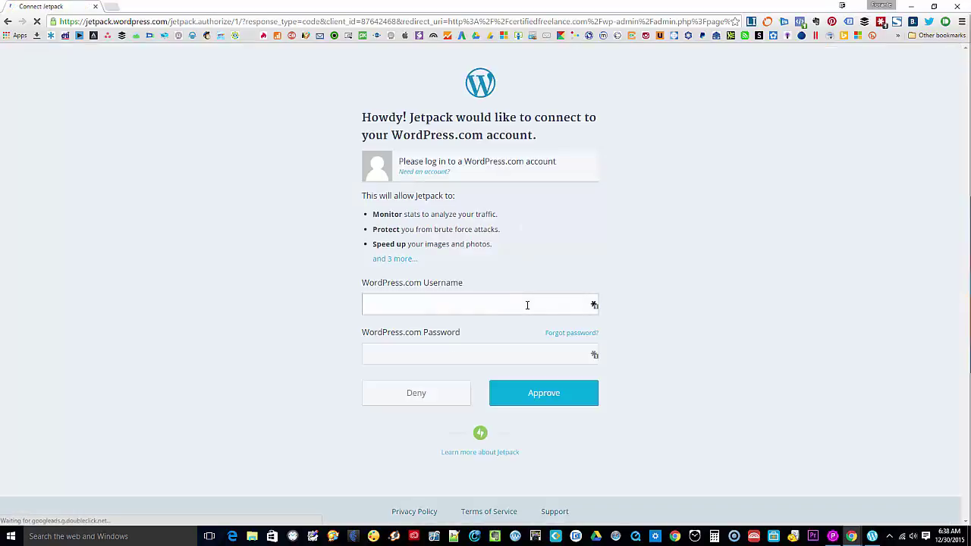
# - Enter the WordPress.com account's username and password and approve the Jetpack connection
pyautogui.click(496, 308)
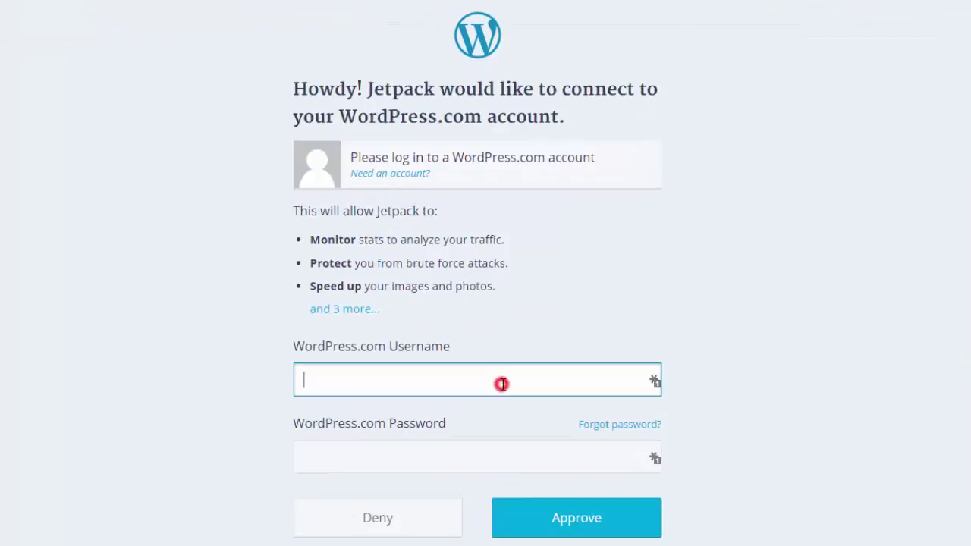
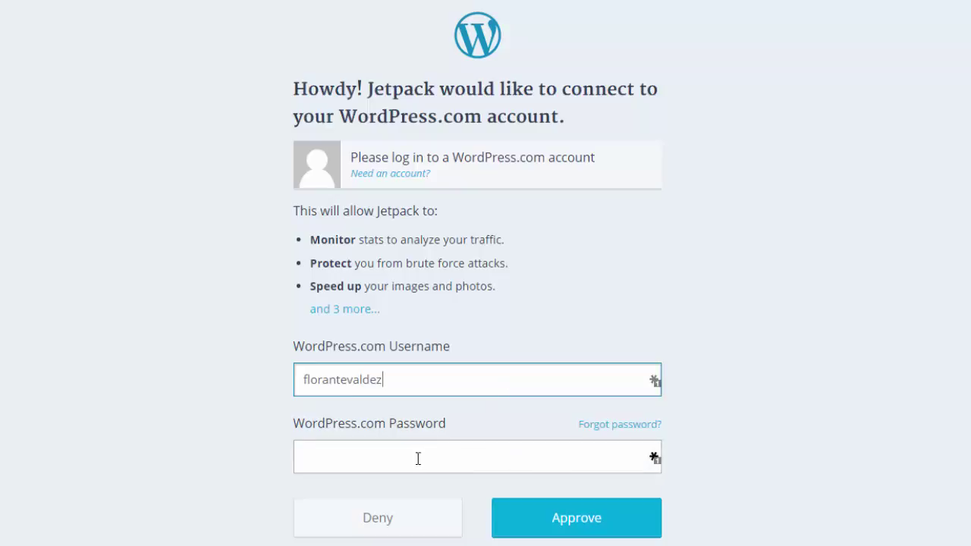
pyautogui.click(347, 464)
pyautogui.write('•••••')
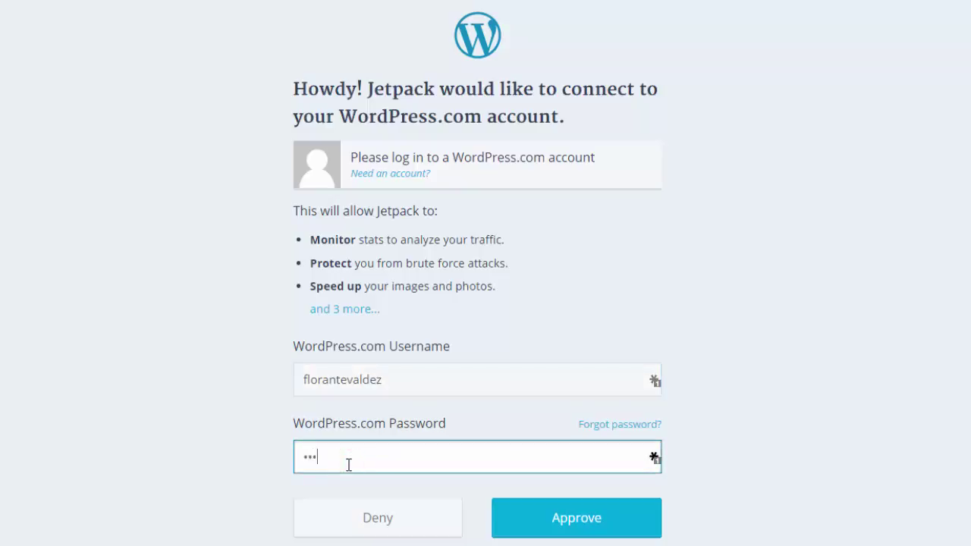
pyautogui.write('•••')
pyautogui.click(561, 527)
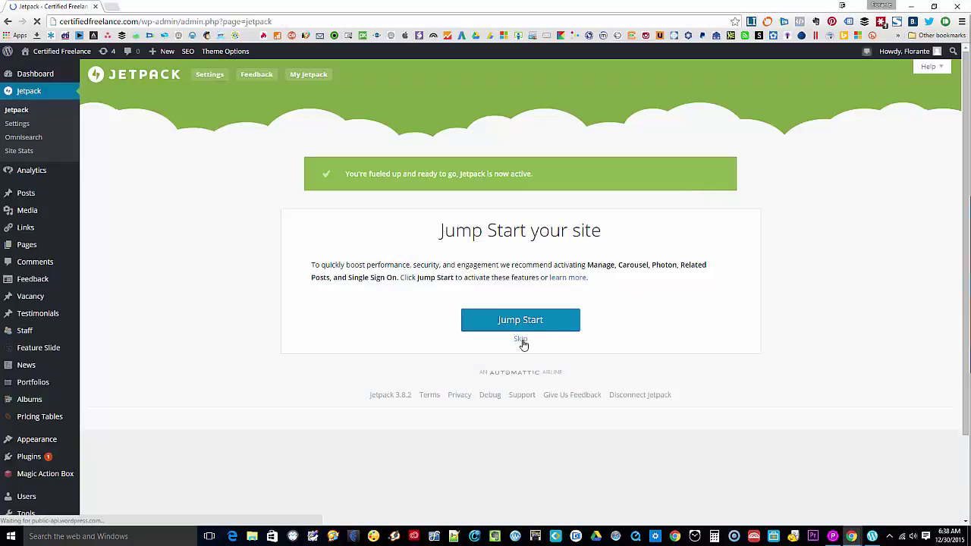
# - Skip Jetpack's Jump Start and review the active features like Protect, Site Stats and Publicize
pyautogui.click(522, 339)
pyautogui.scroll(-2, 147, 235)
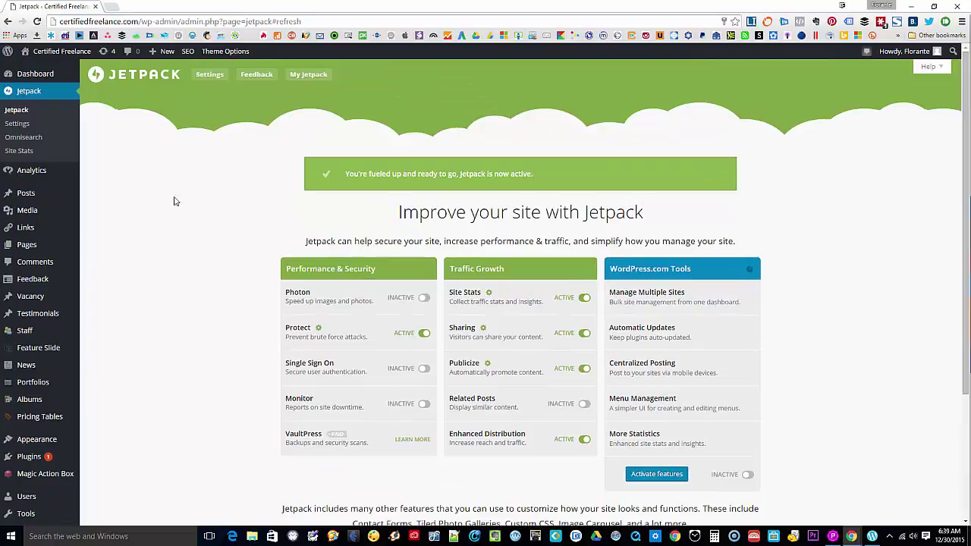
pyautogui.click(175, 190)
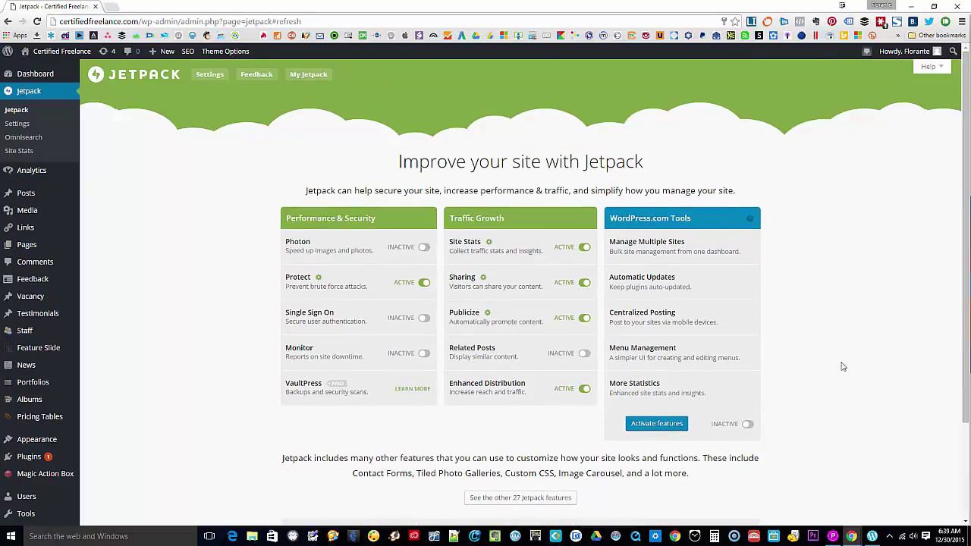
# - Back in the desktop app, reopen All About Podcast's stats, now 8 views and 5 visitors
pyautogui.click(873, 537)
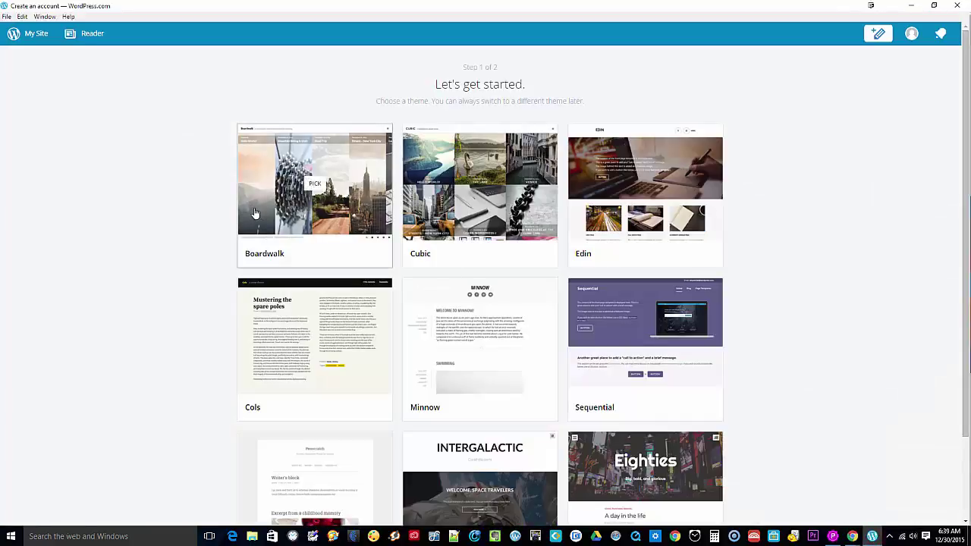
pyautogui.click(32, 36)
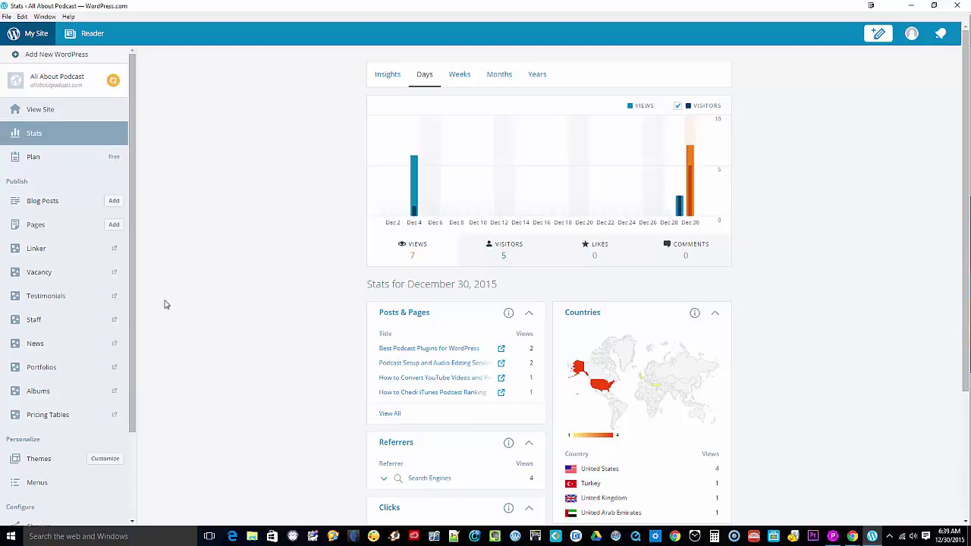
pyautogui.scroll(-3, 44, 491)
pyautogui.scroll(3, 47, 492)
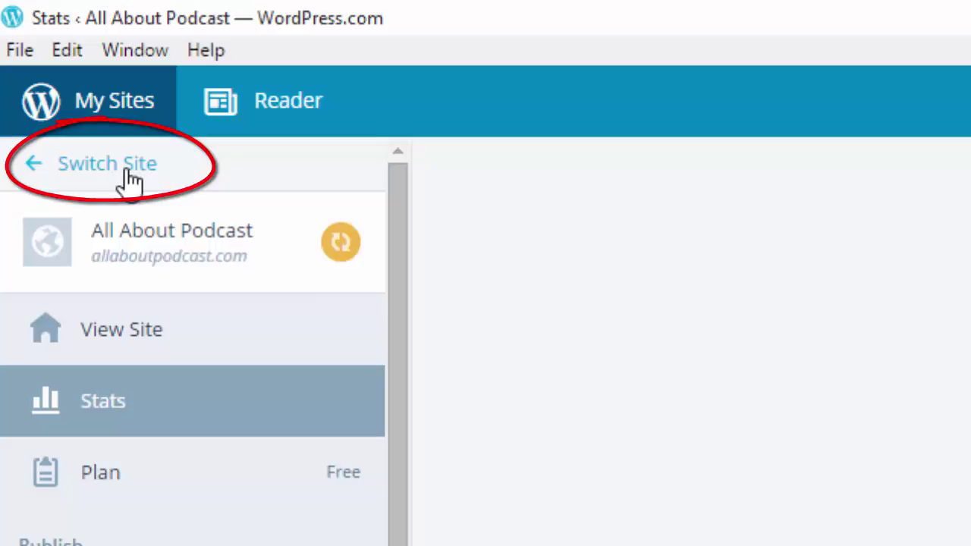
# - Open Switch Site and confirm Certified Freelance is listed alongside All About Podcast
pyautogui.click(129, 173)
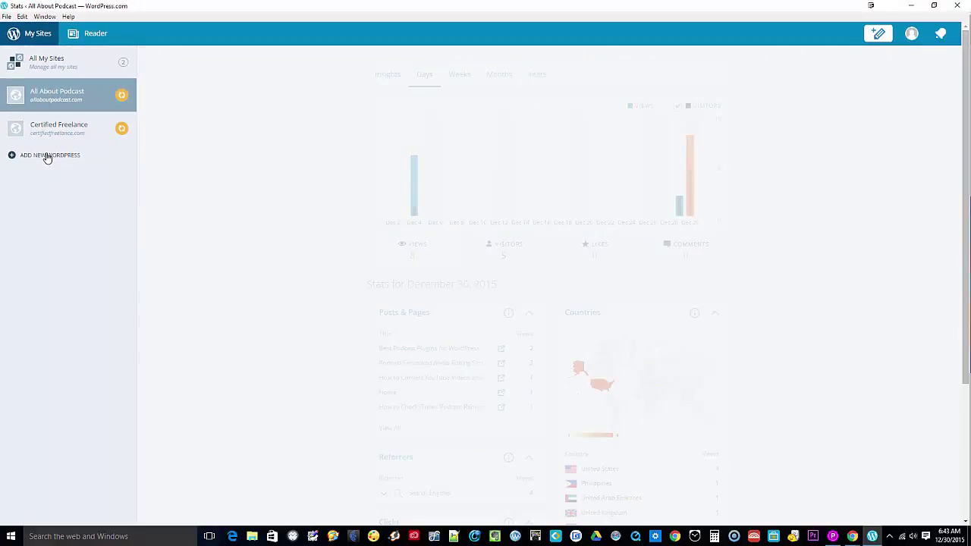
pyautogui.click(47, 156)
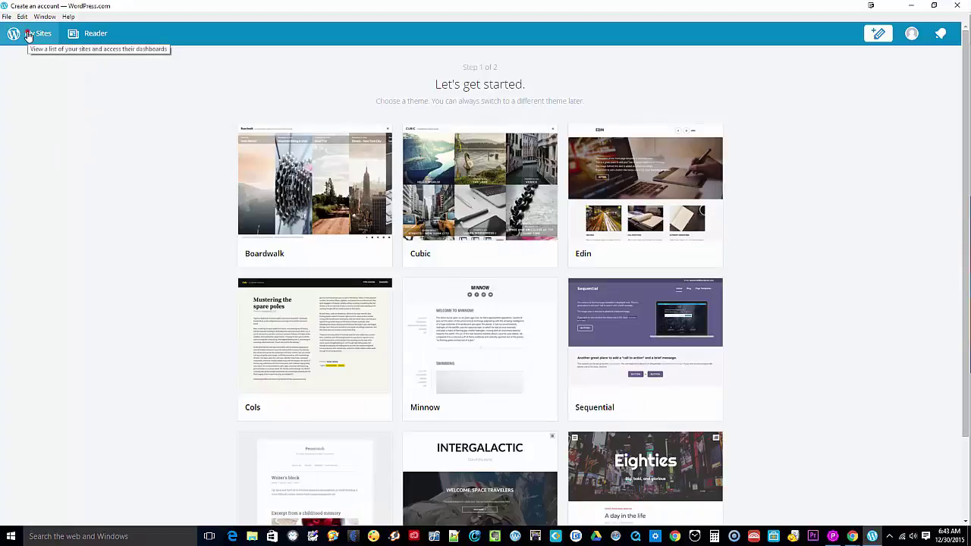
pyautogui.click(29, 36)
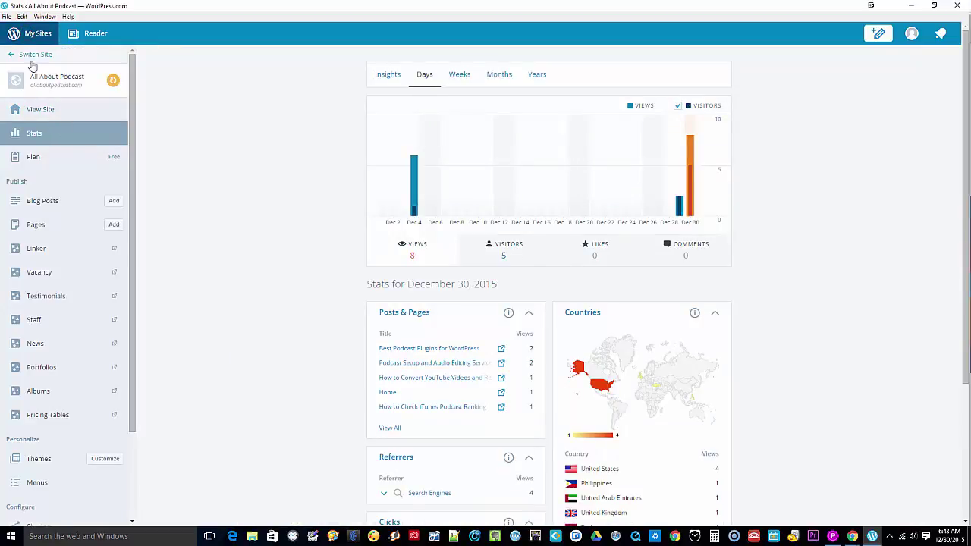
pyautogui.click(29, 54)
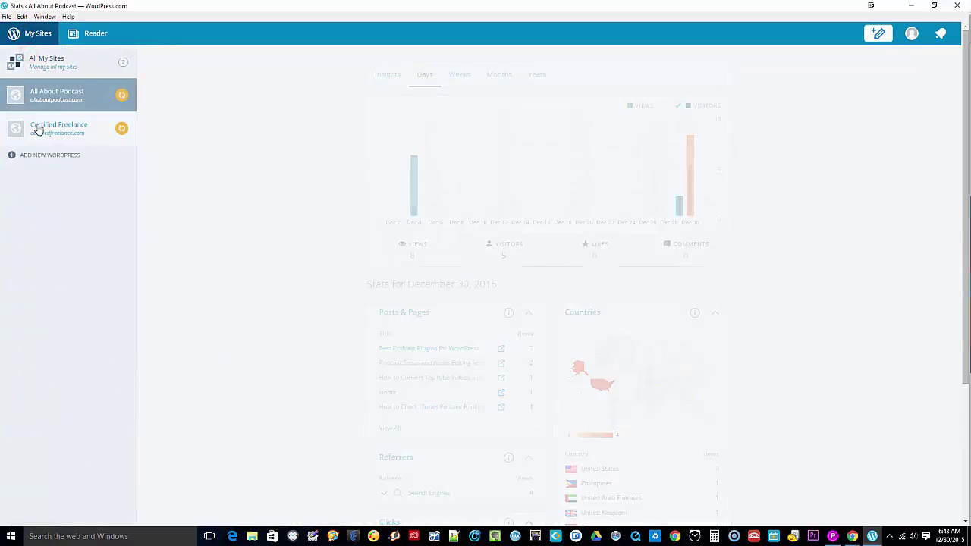